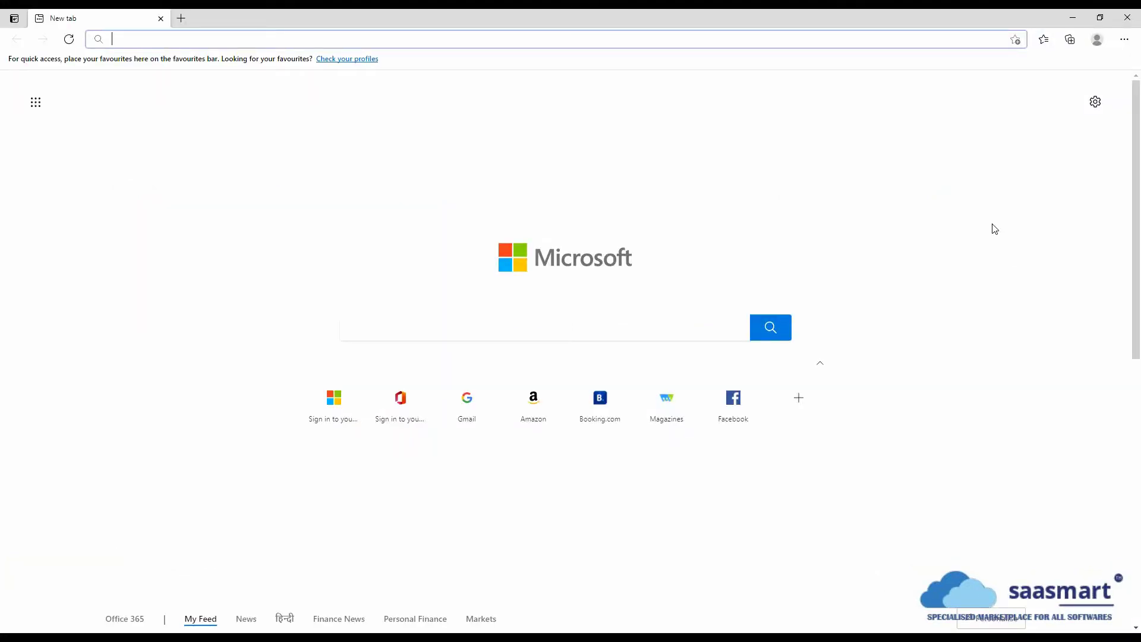
- Sign in to admin.microsoft.com with the admin account and stay signed in
{"action": "type", "text": "admn"}
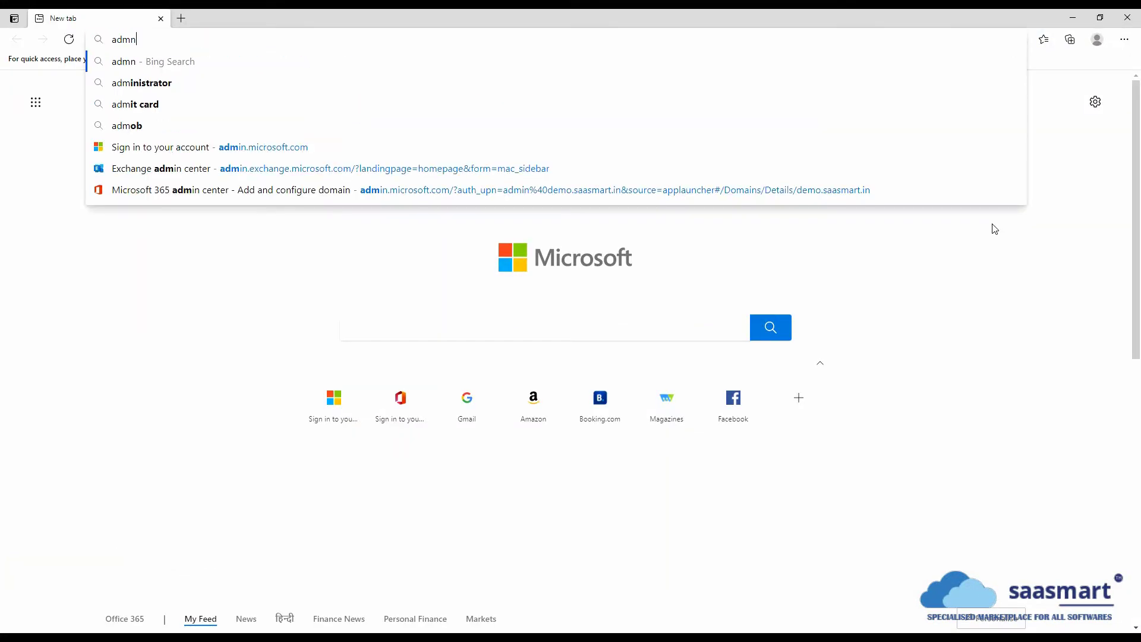
{"action": "key", "text": "Down"}
{"action": "key", "text": "Down"}
{"action": "key", "text": "Down"}
{"action": "key", "text": "Down"}
{"action": "key", "text": "Return"}
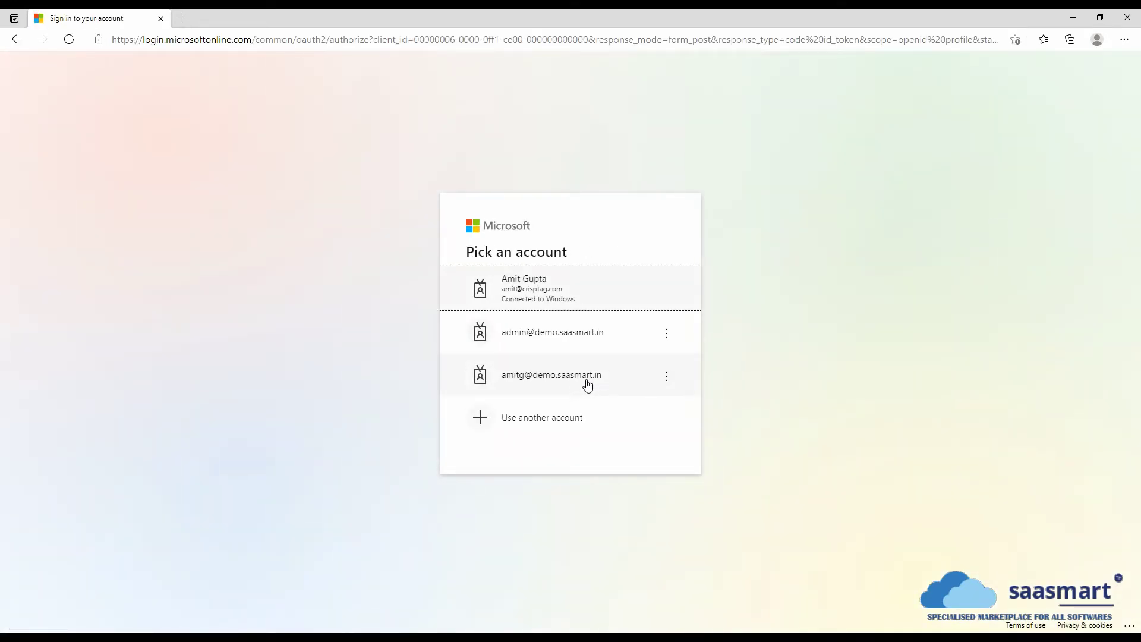
{"action": "left_click", "coordinate": [573, 334]}
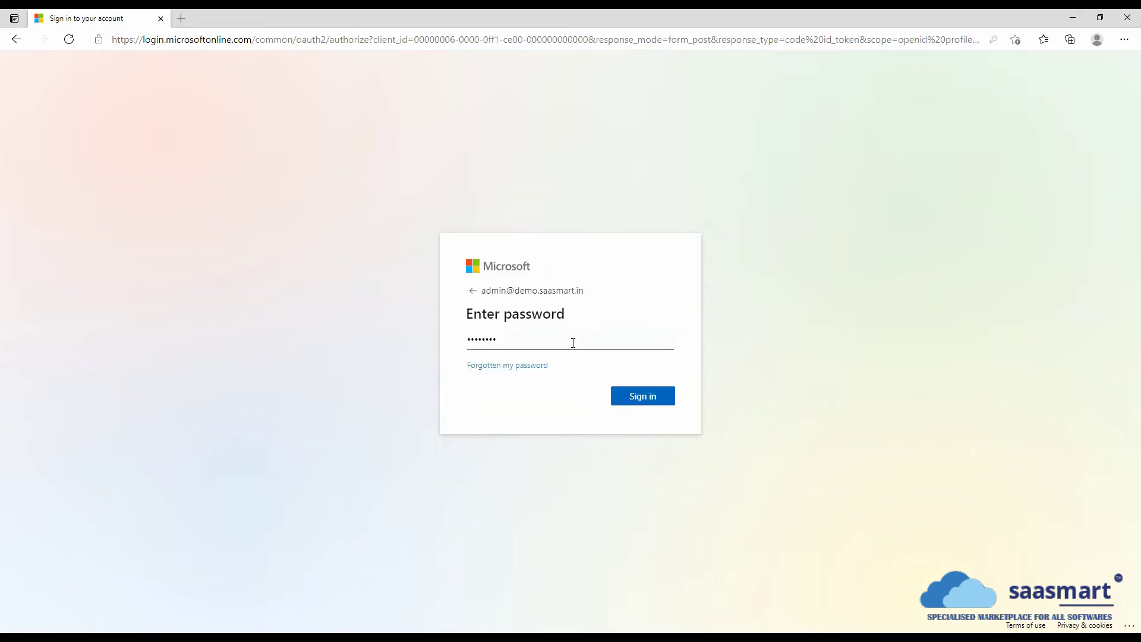
{"action": "left_click", "coordinate": [640, 401]}
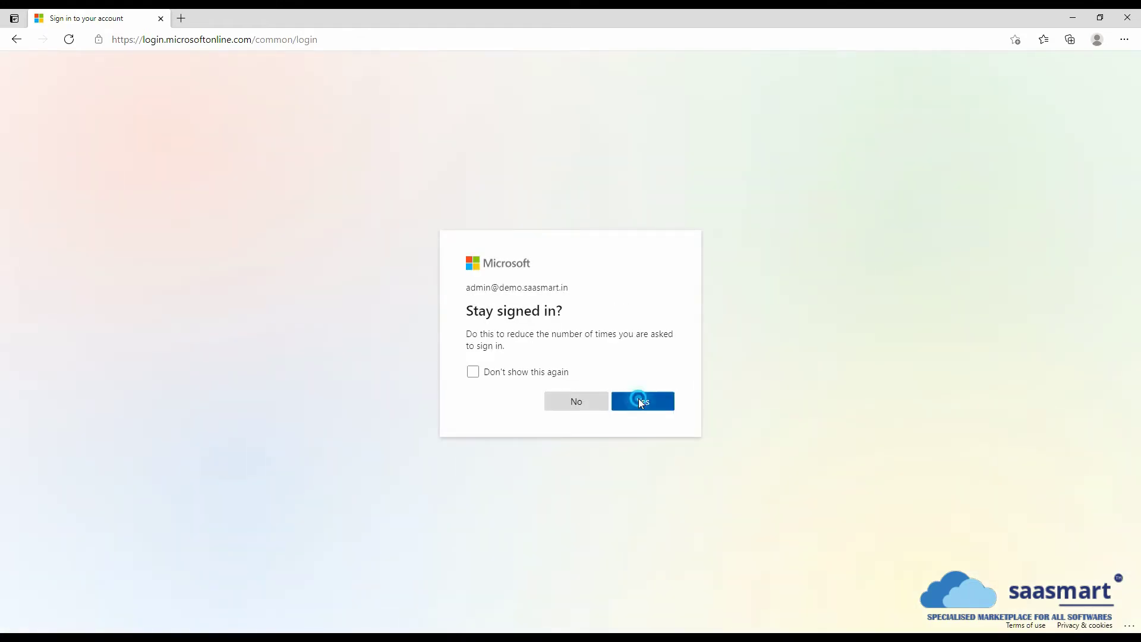
{"action": "left_click", "coordinate": [639, 398]}
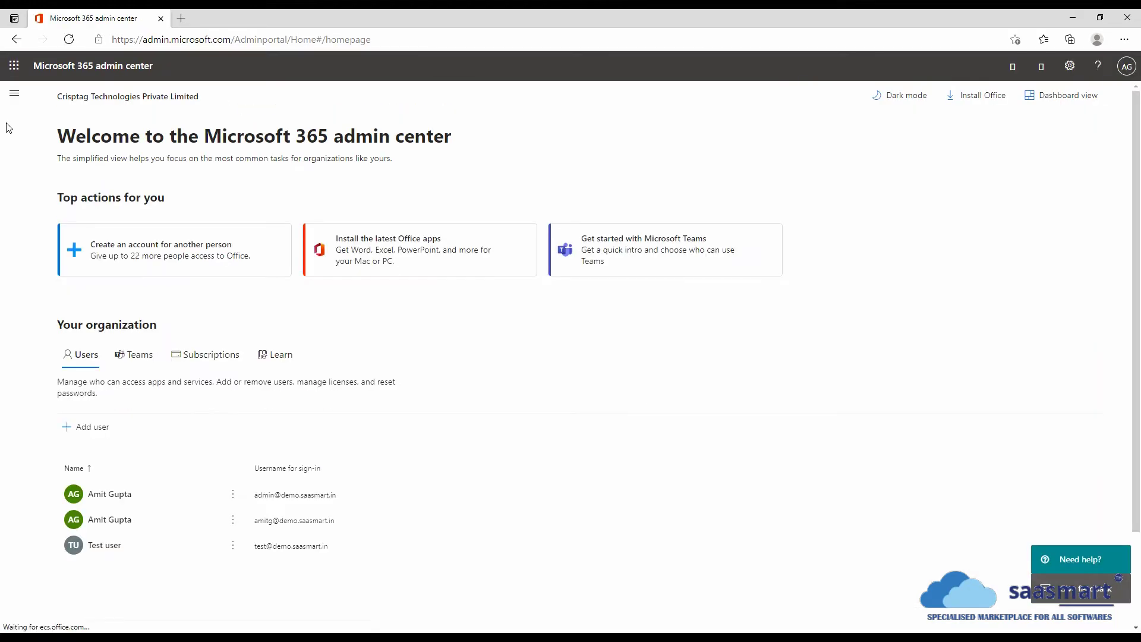
- Expand the admin center's left navigation to show every section and admin center
{"action": "left_click", "coordinate": [15, 96]}
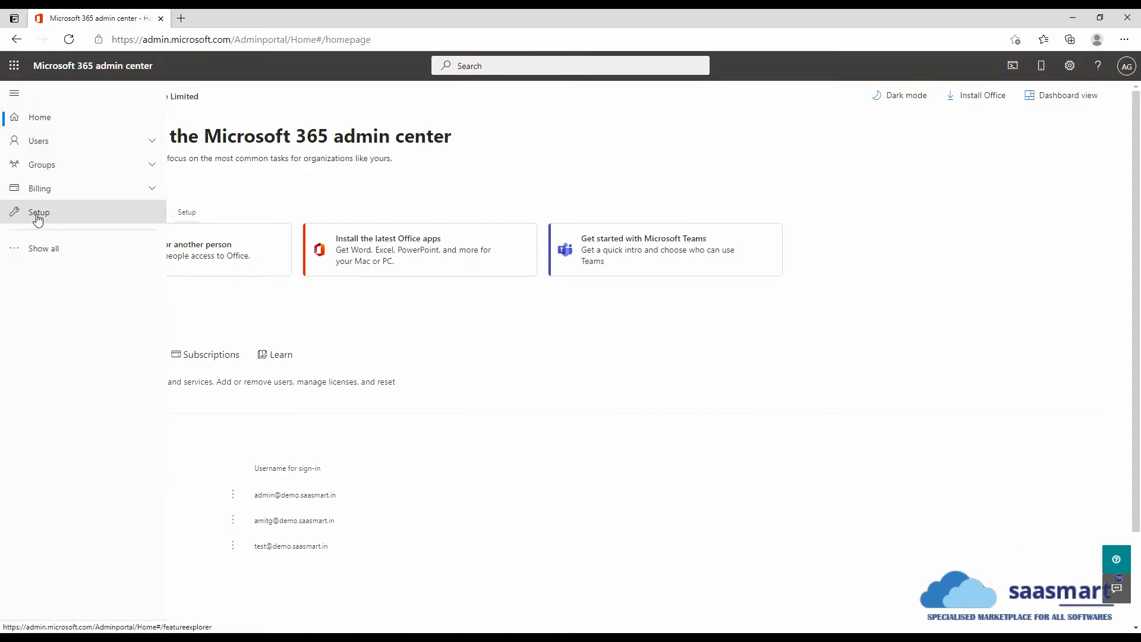
{"action": "left_click", "coordinate": [46, 251]}
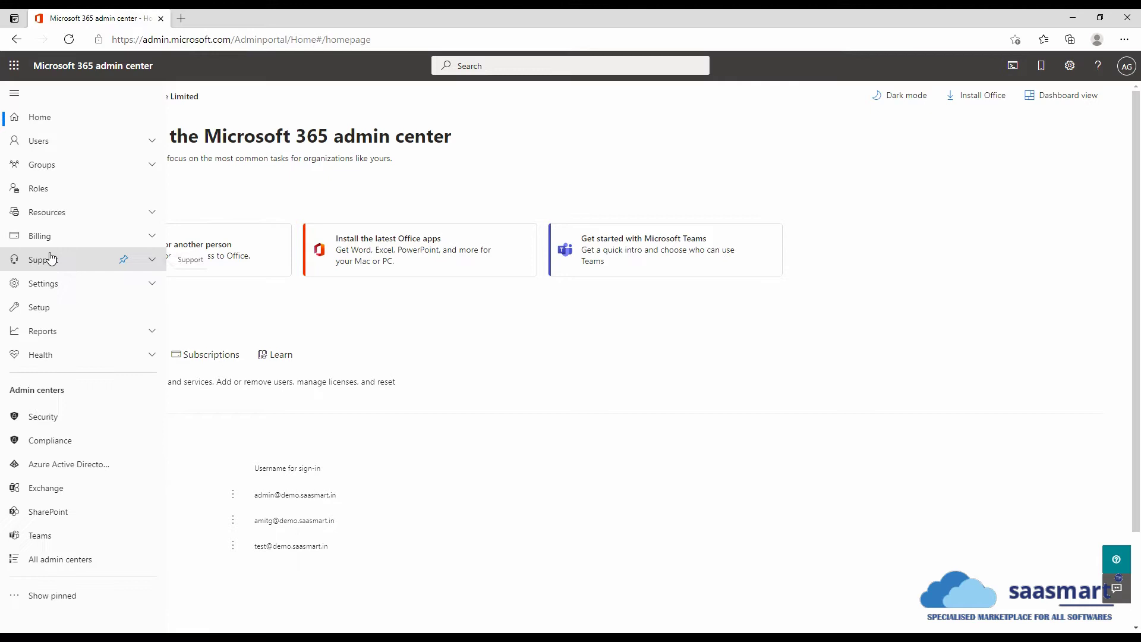
- In Exchange Mail flow > Accepted domains, save demo.saasmart.in as Internal relay
{"action": "left_click", "coordinate": [45, 488]}
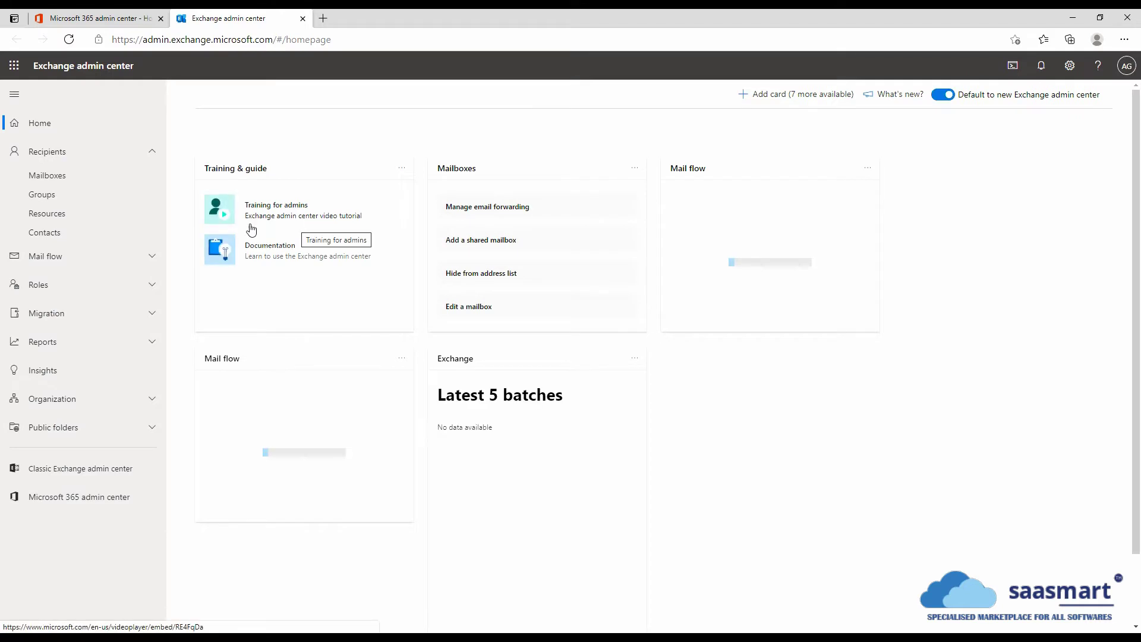
{"action": "left_click", "coordinate": [69, 256]}
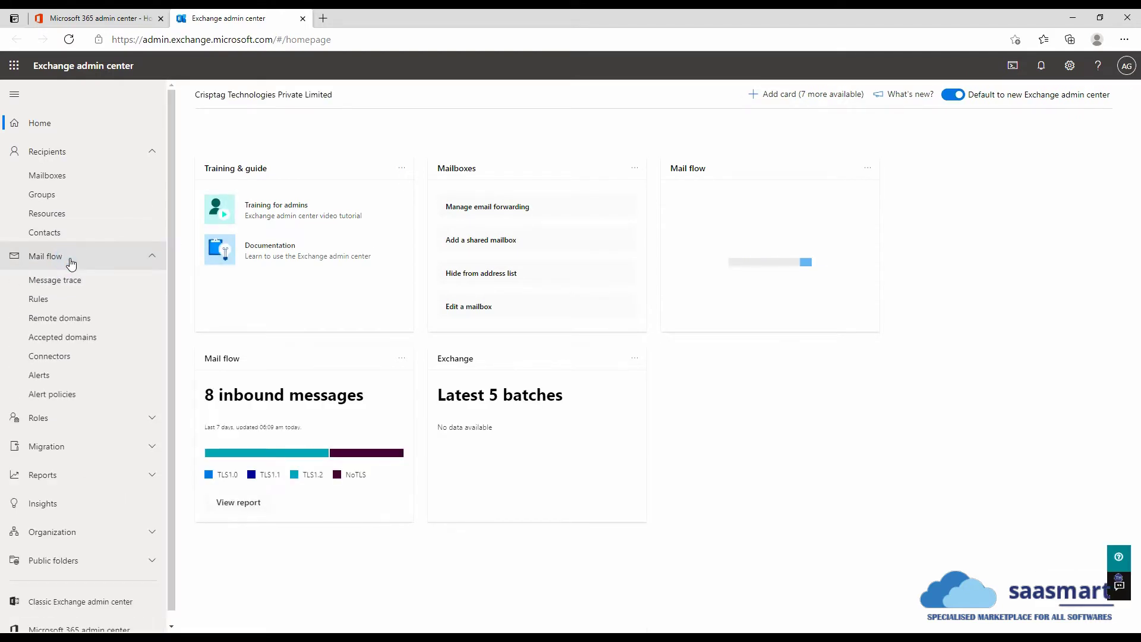
{"action": "left_click", "coordinate": [58, 342]}
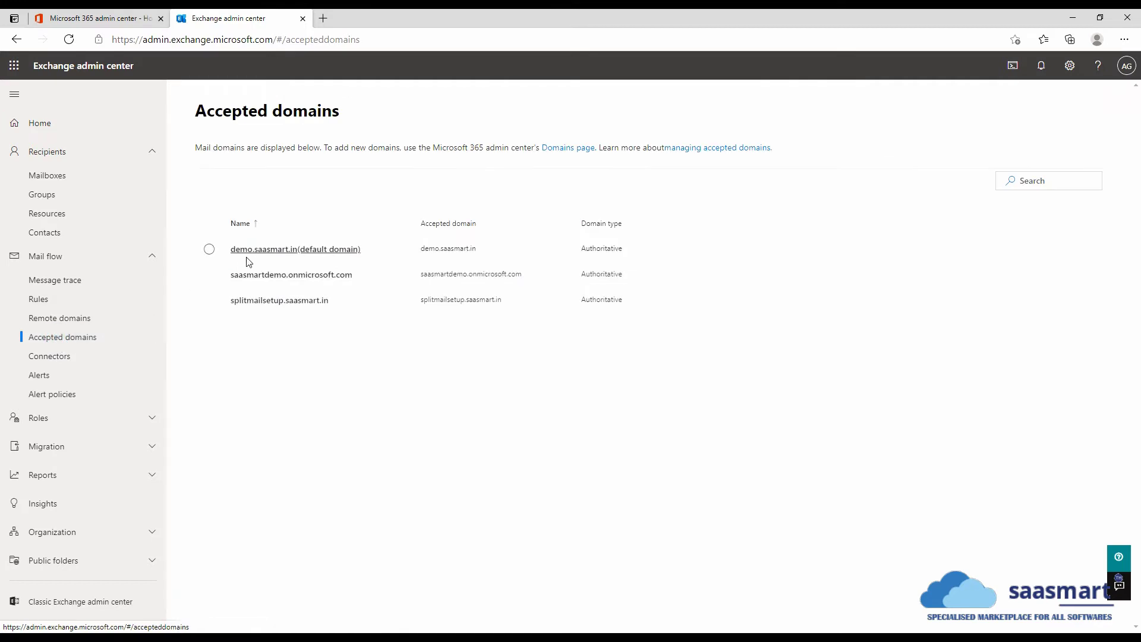
{"action": "left_click", "coordinate": [268, 249]}
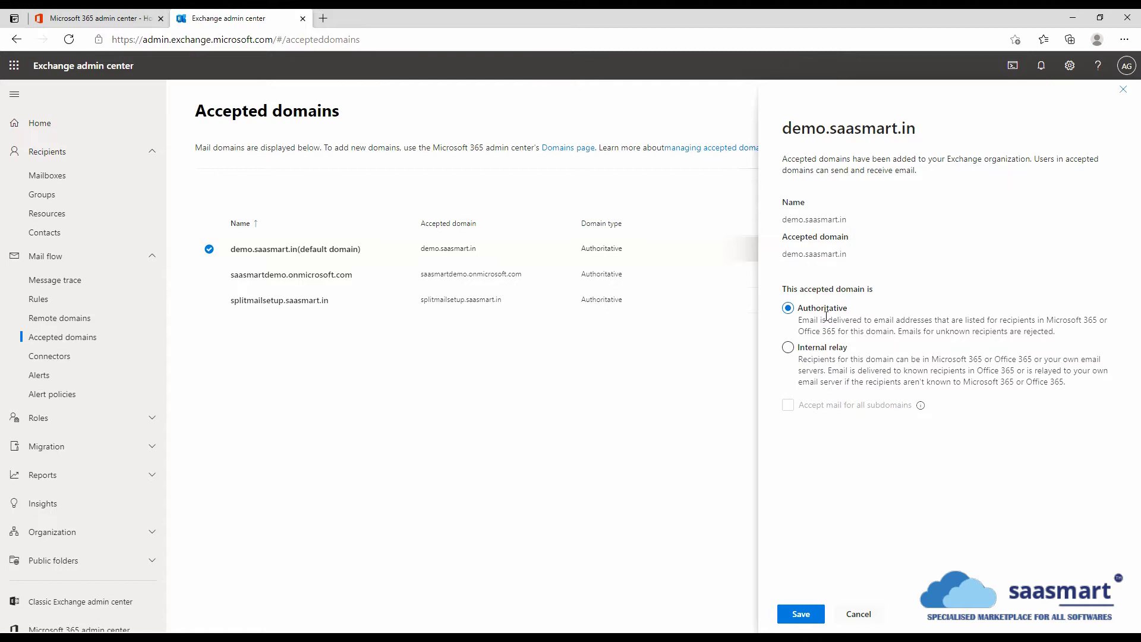
{"action": "left_click", "coordinate": [831, 352]}
{"action": "left_click", "coordinate": [796, 613]}
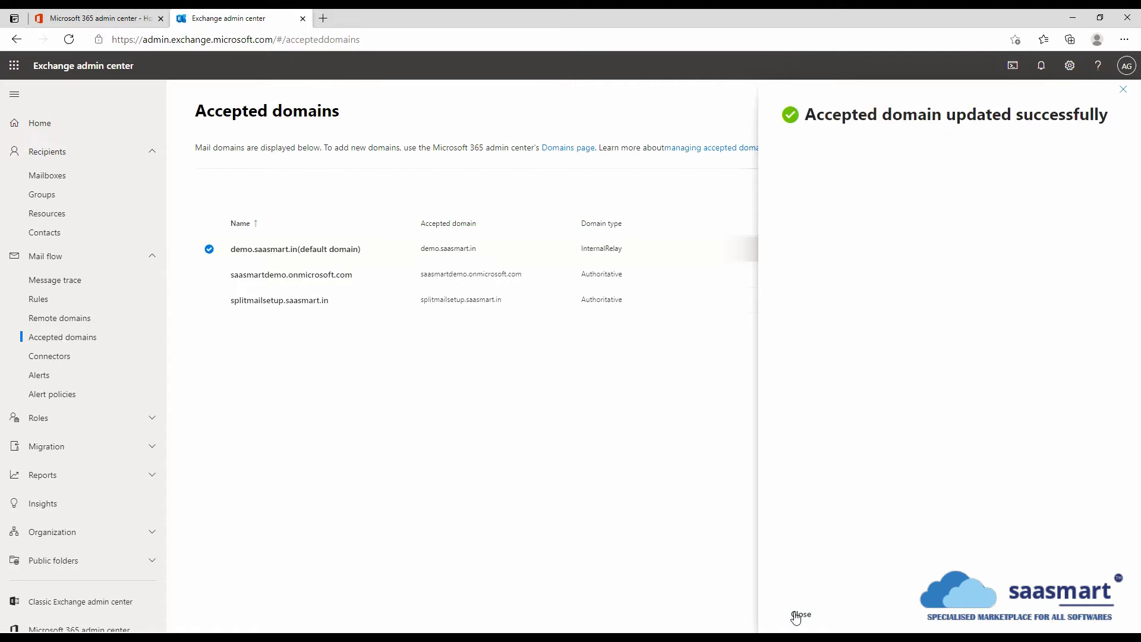
{"action": "left_click", "coordinate": [799, 615]}
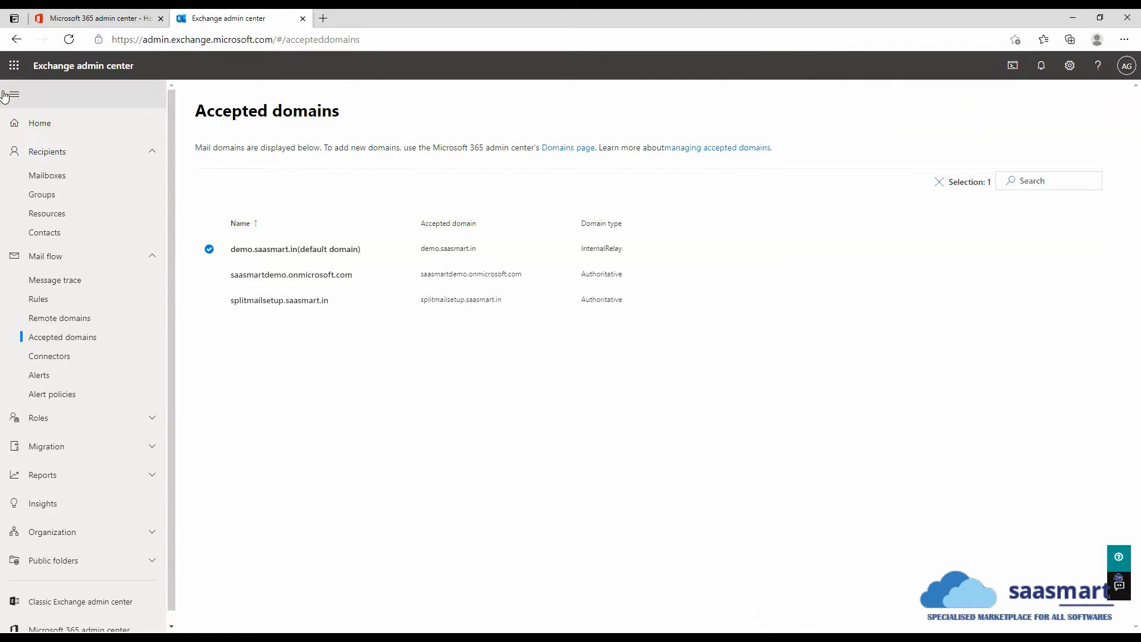
- Create a new blank mail flow rule named catch-all
{"action": "left_click", "coordinate": [40, 305]}
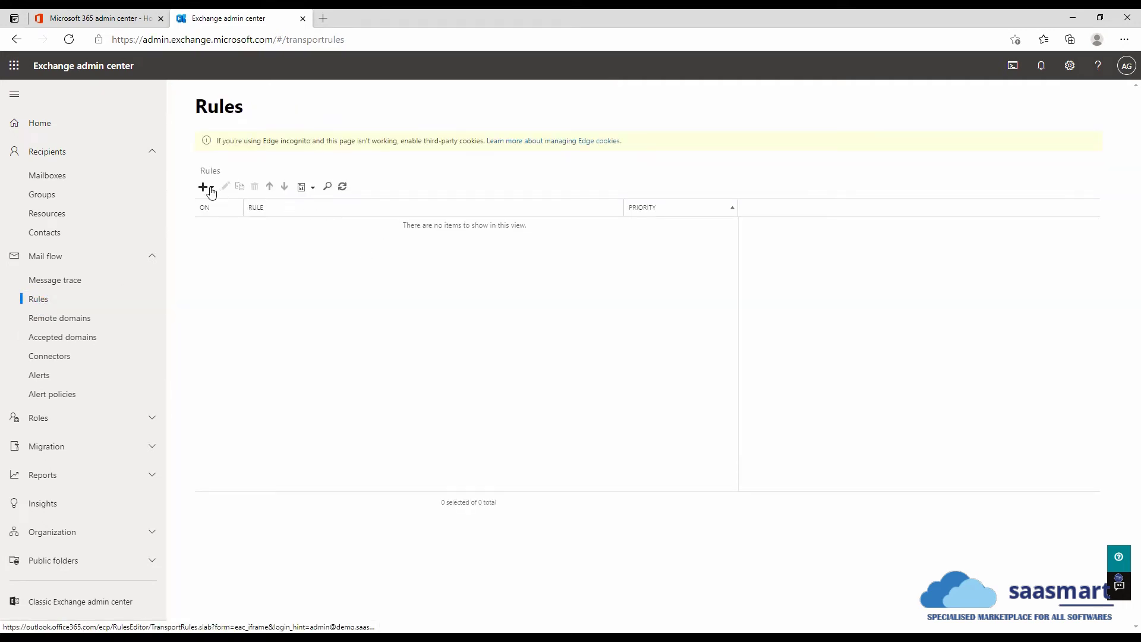
{"action": "left_click", "coordinate": [211, 189]}
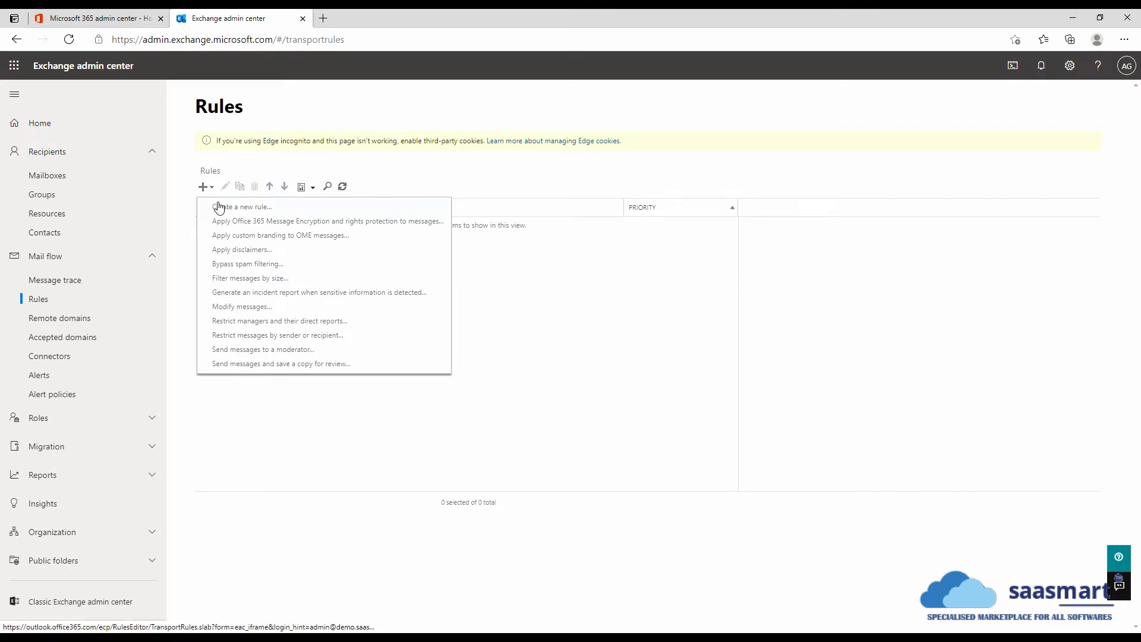
{"action": "left_click", "coordinate": [219, 207]}
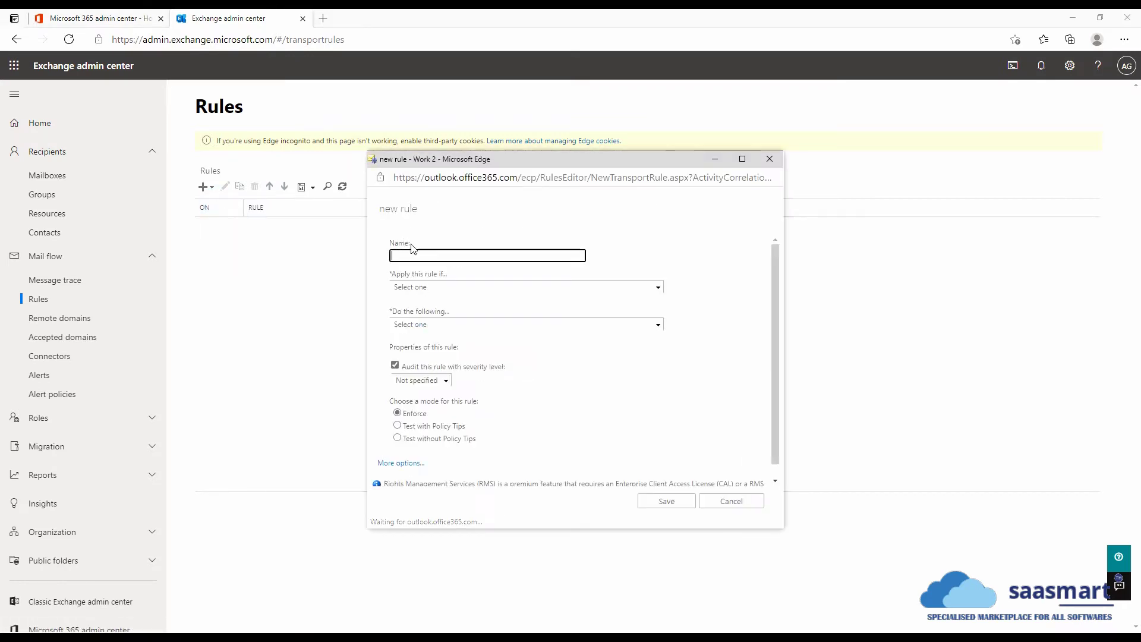
{"action": "type", "text": "catch-all"}
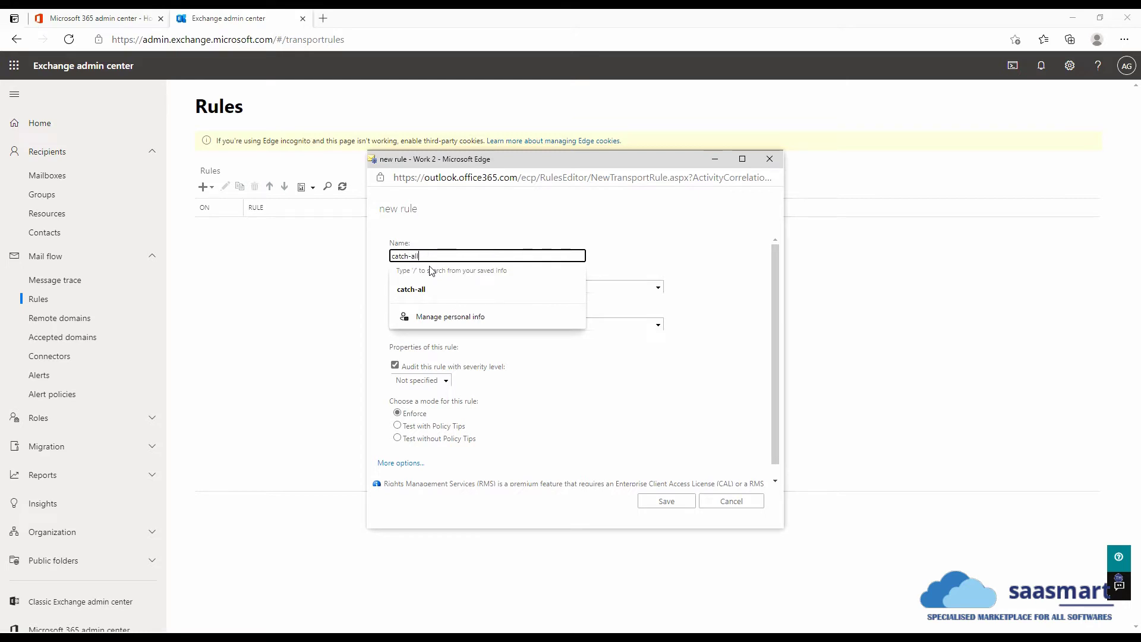
{"action": "key", "text": "Tab"}
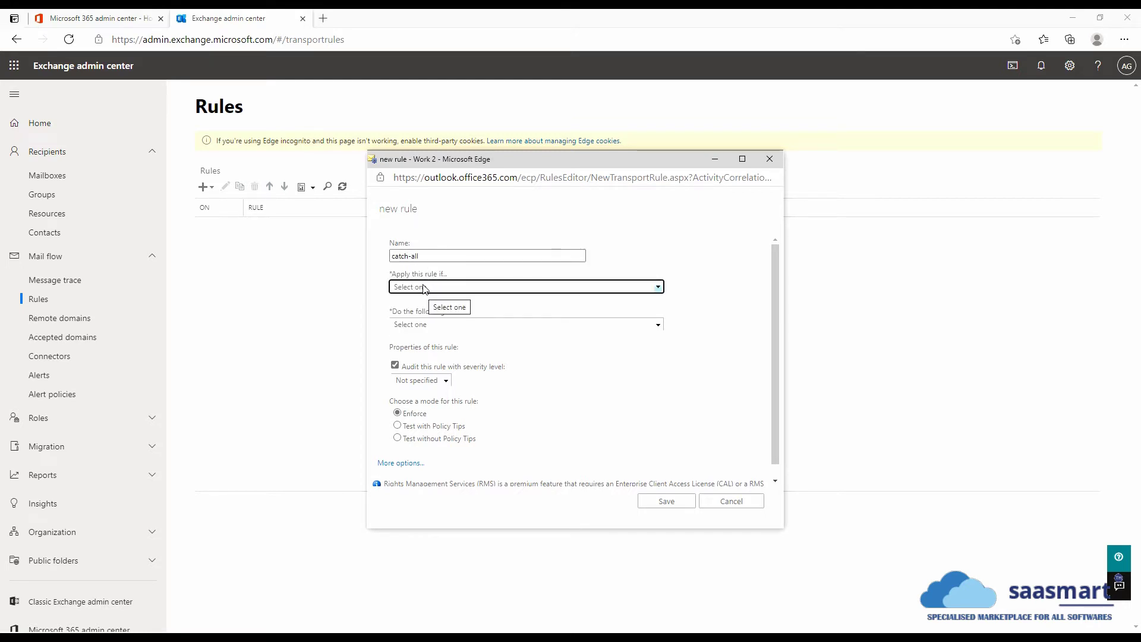
- Set the rule to apply when the sender is located outside the organization
{"action": "left_click", "coordinate": [425, 288]}
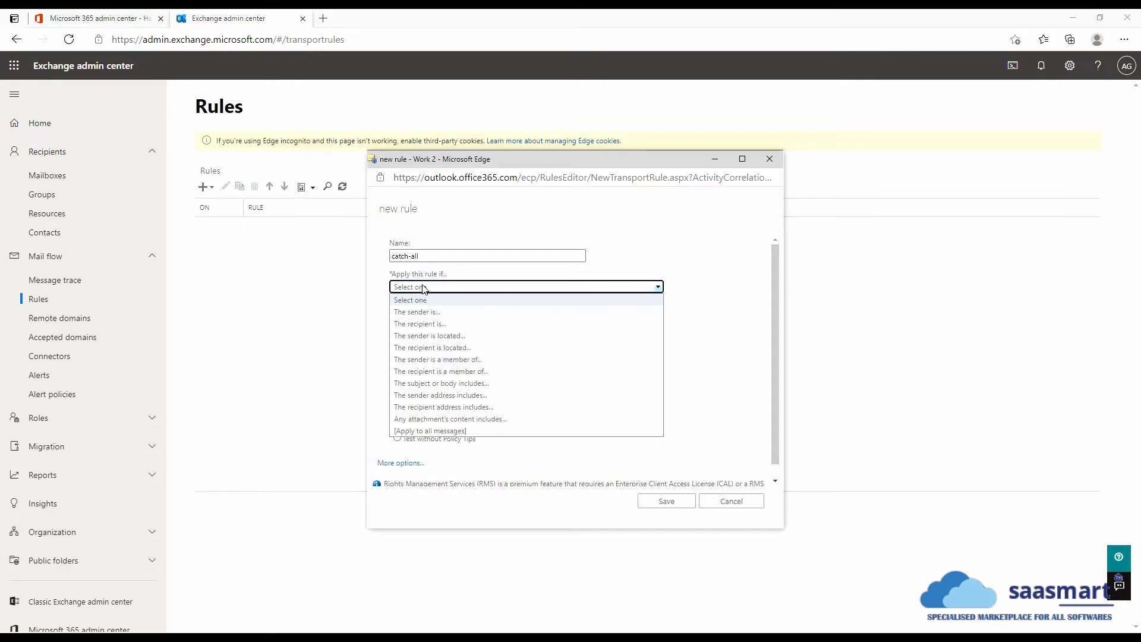
{"action": "left_click", "coordinate": [442, 336]}
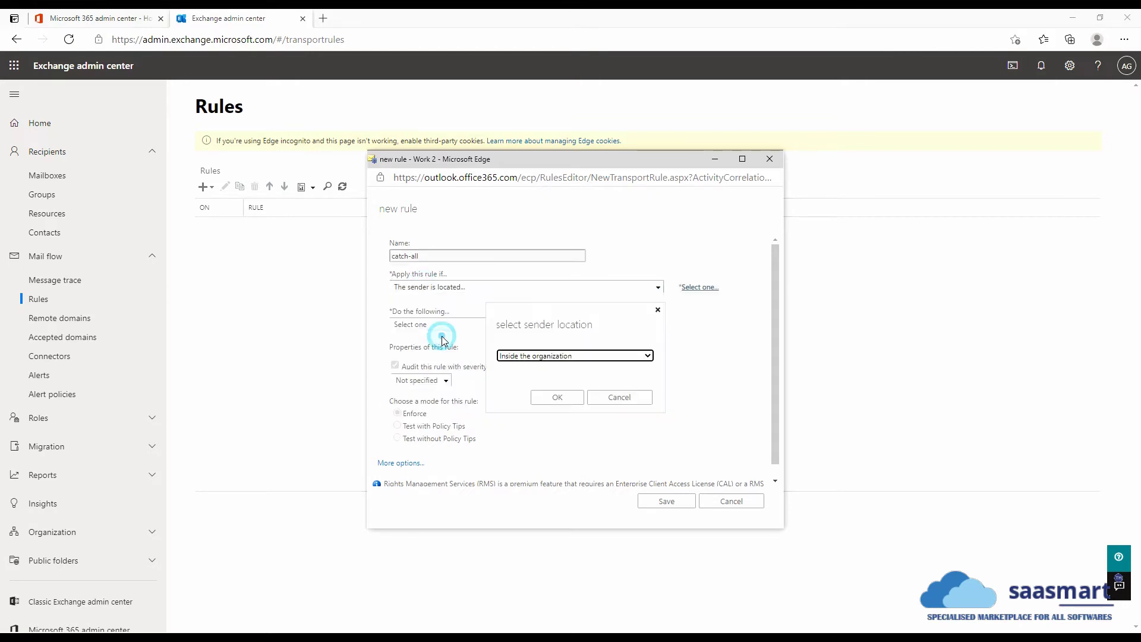
{"action": "left_click", "coordinate": [538, 357]}
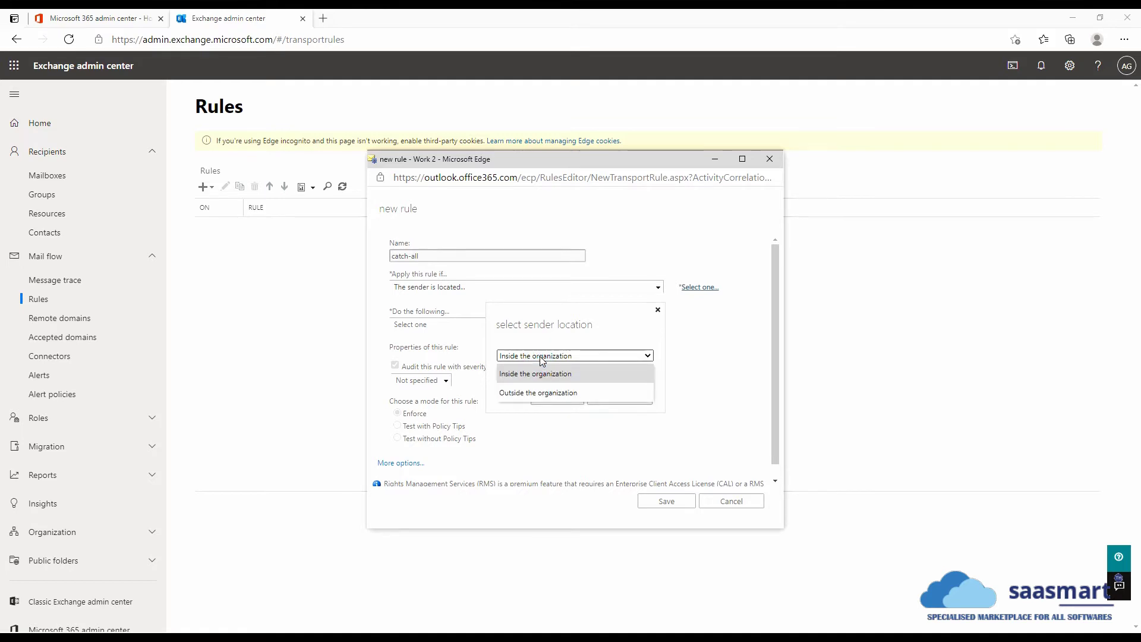
{"action": "left_click", "coordinate": [525, 393]}
{"action": "left_click", "coordinate": [551, 402]}
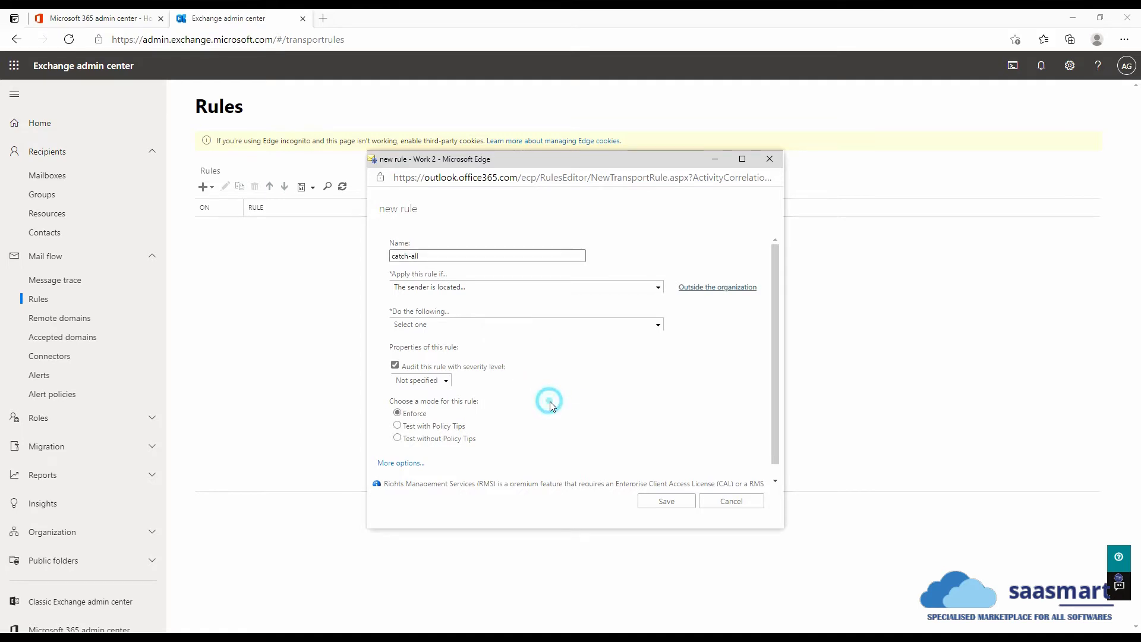
- Make the catch-all rule redirect messages to the admin account
{"action": "left_click", "coordinate": [440, 326]}
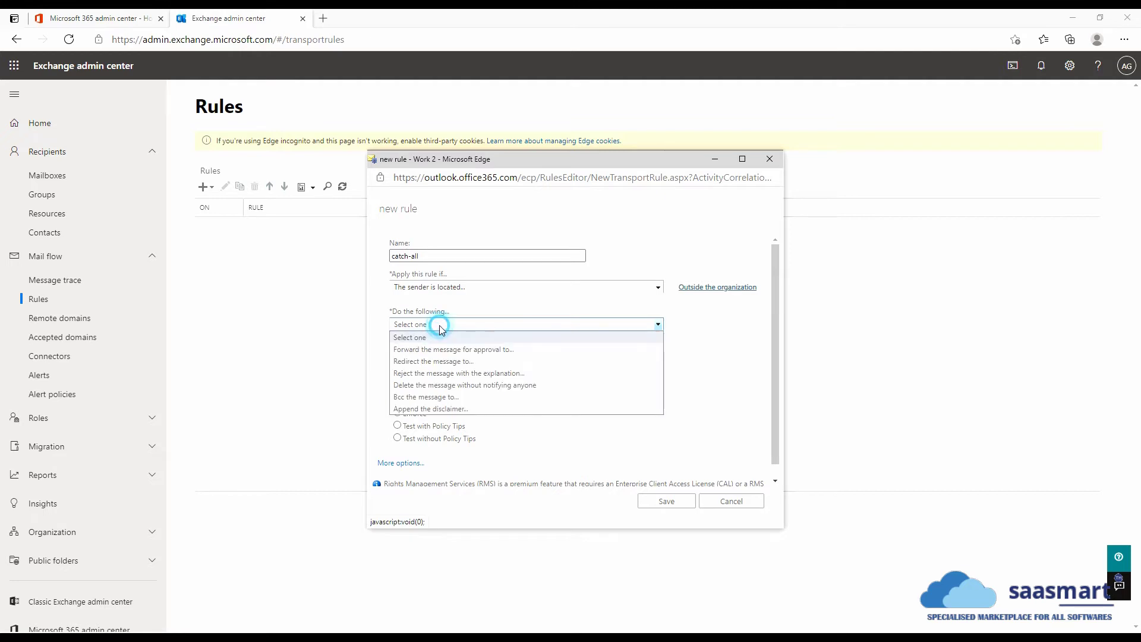
{"action": "left_click", "coordinate": [449, 363]}
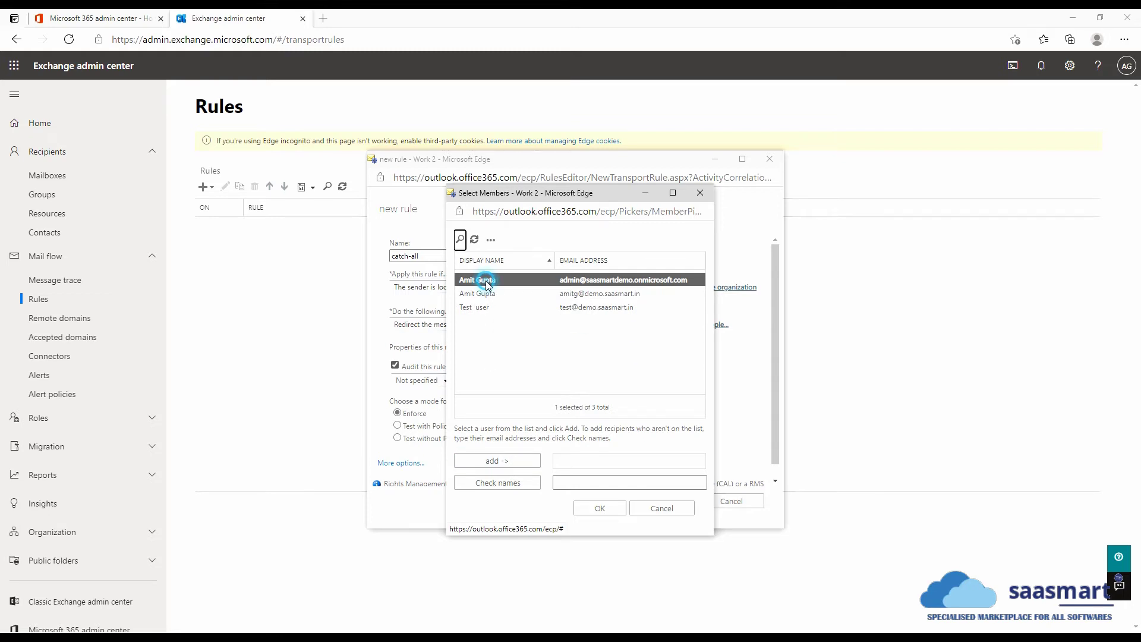
{"action": "left_click", "coordinate": [510, 464]}
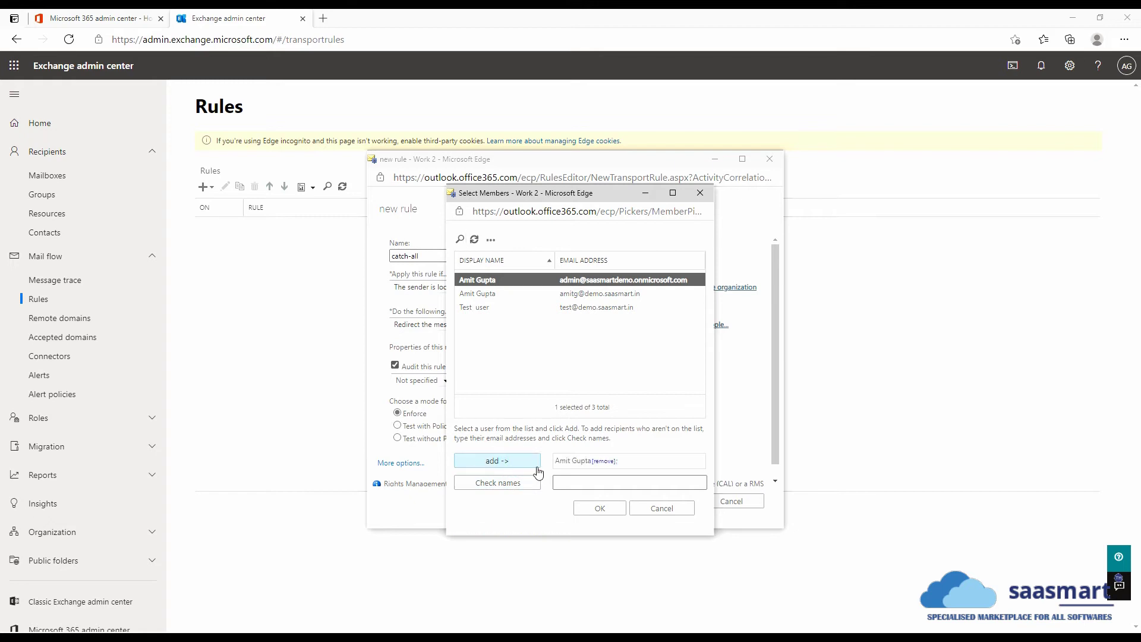
{"action": "left_click", "coordinate": [598, 508]}
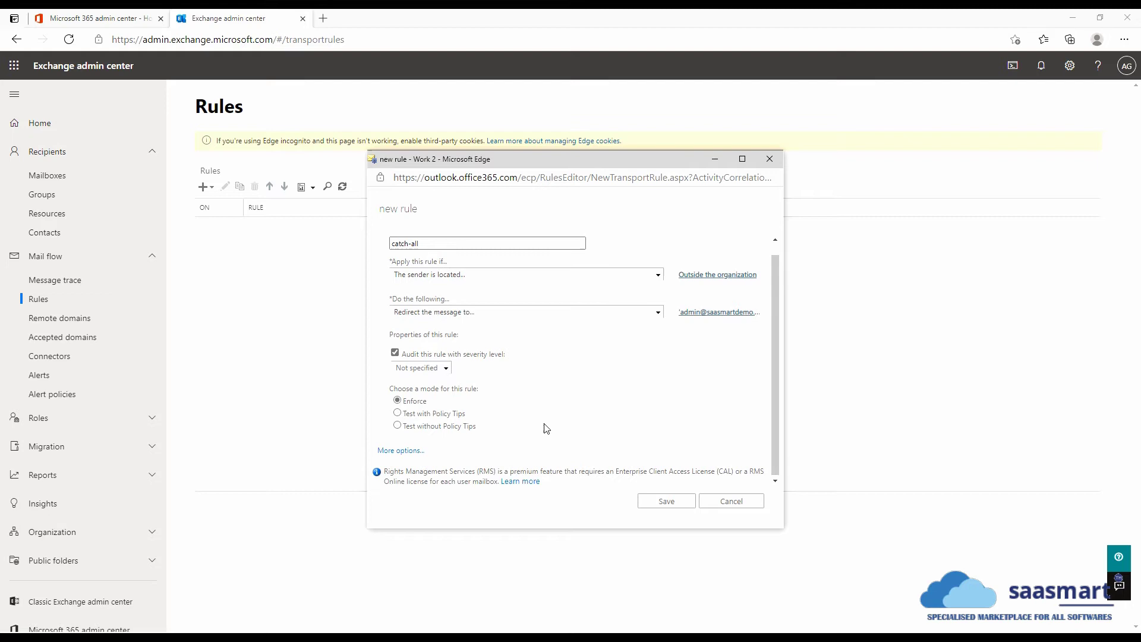
- Save the catch-all rule so it is listed enabled with priority 0
{"action": "left_click", "coordinate": [666, 504]}
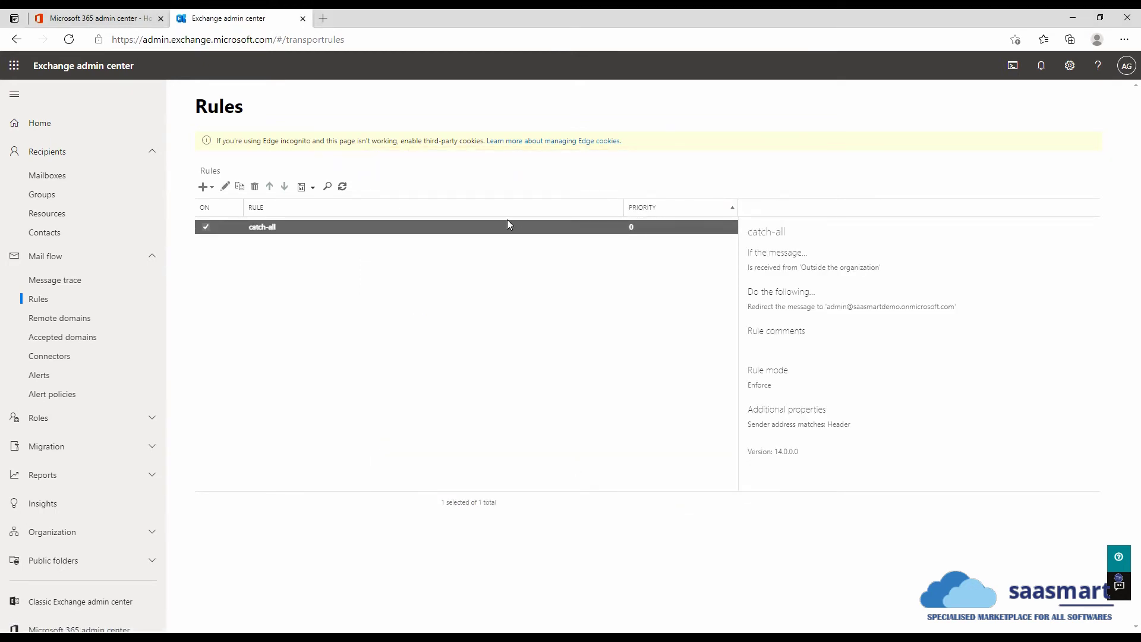
- Open Gmail in a new tab and start a new message
{"action": "left_click", "coordinate": [323, 20]}
{"action": "type", "text": "gmail.com"}
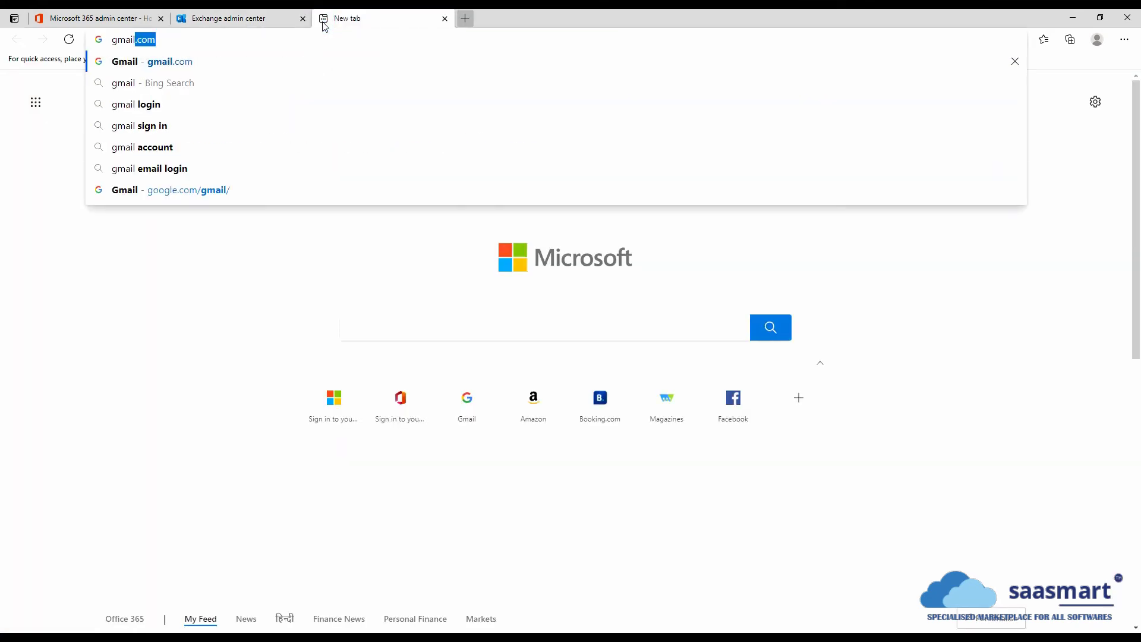
{"action": "key", "text": "Return"}
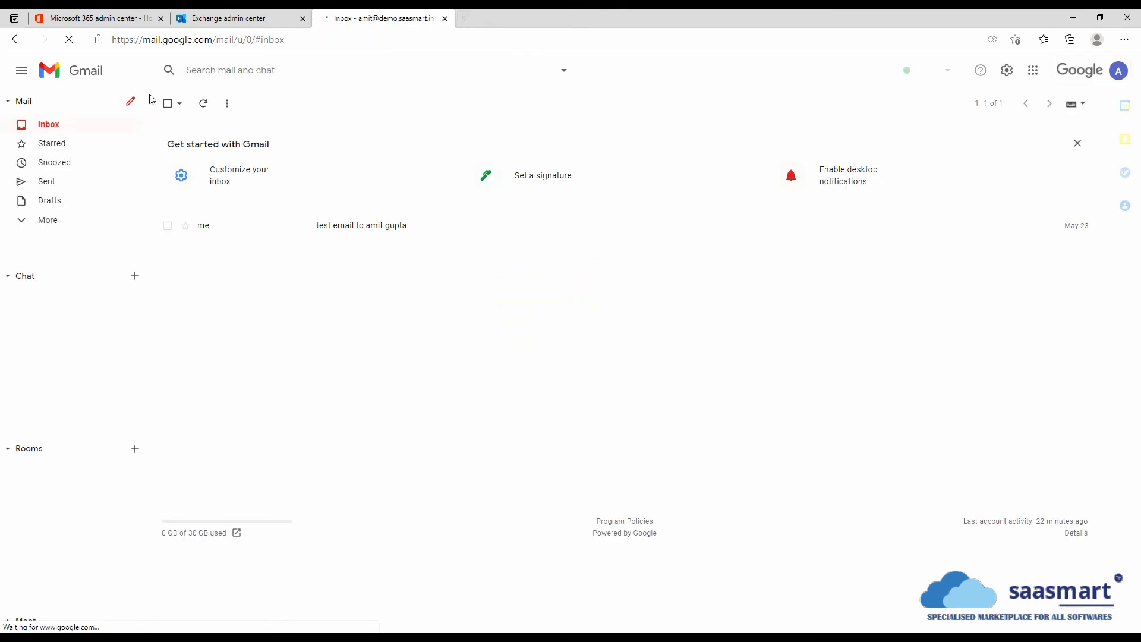
{"action": "left_click", "coordinate": [130, 102]}
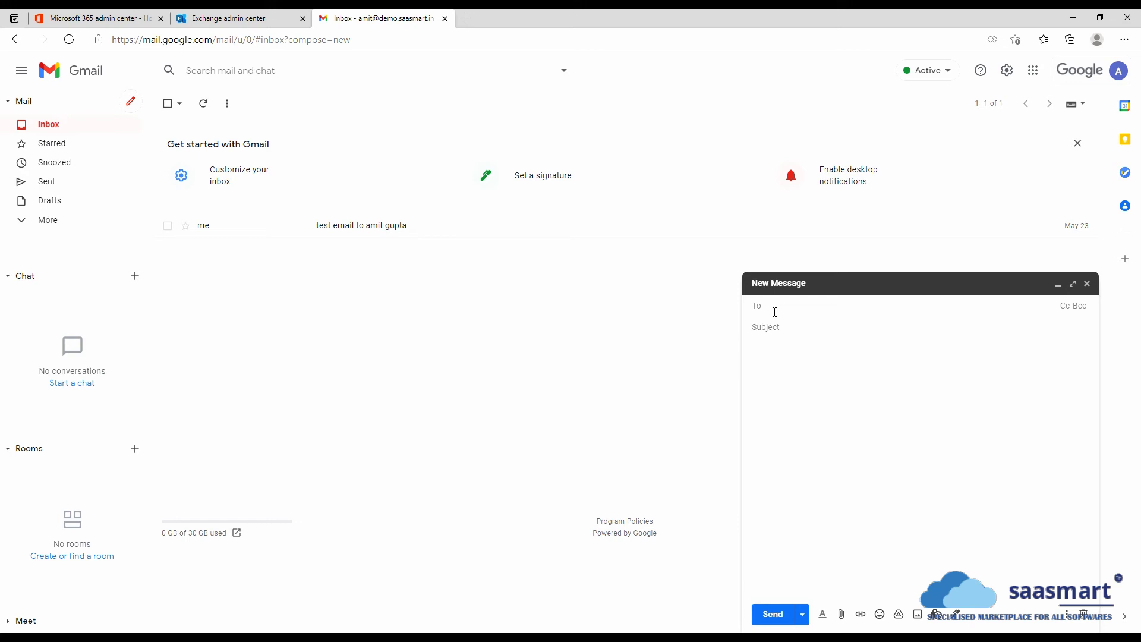
- Send an email titled 'catch all test' to the guest address on the demo domain
{"action": "type", "text": "guest"}
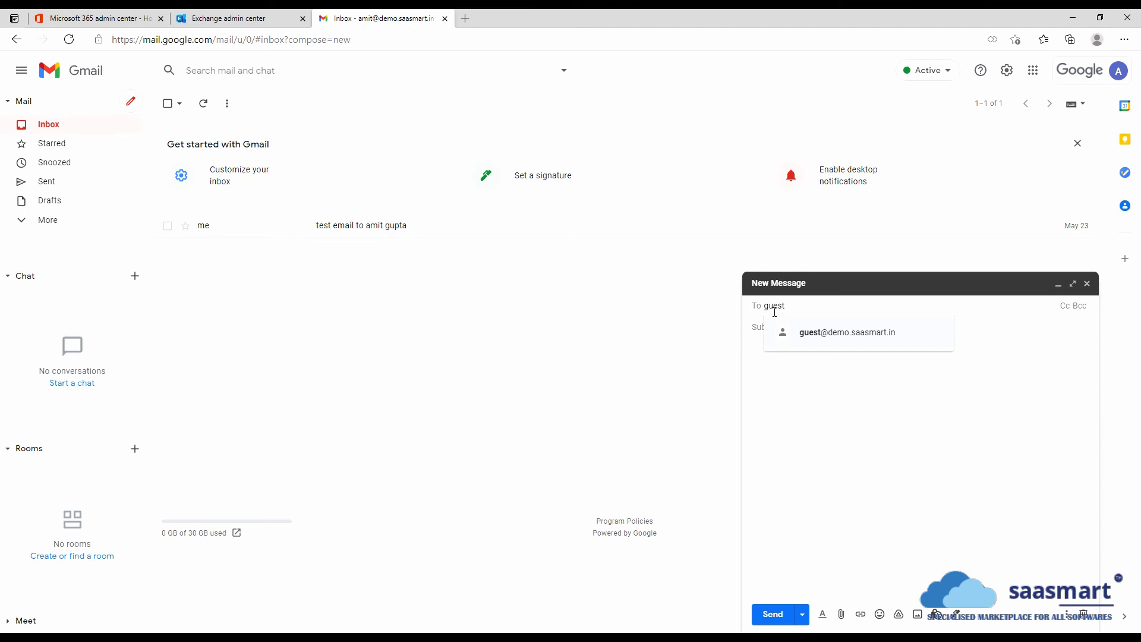
{"action": "left_click", "coordinate": [878, 334]}
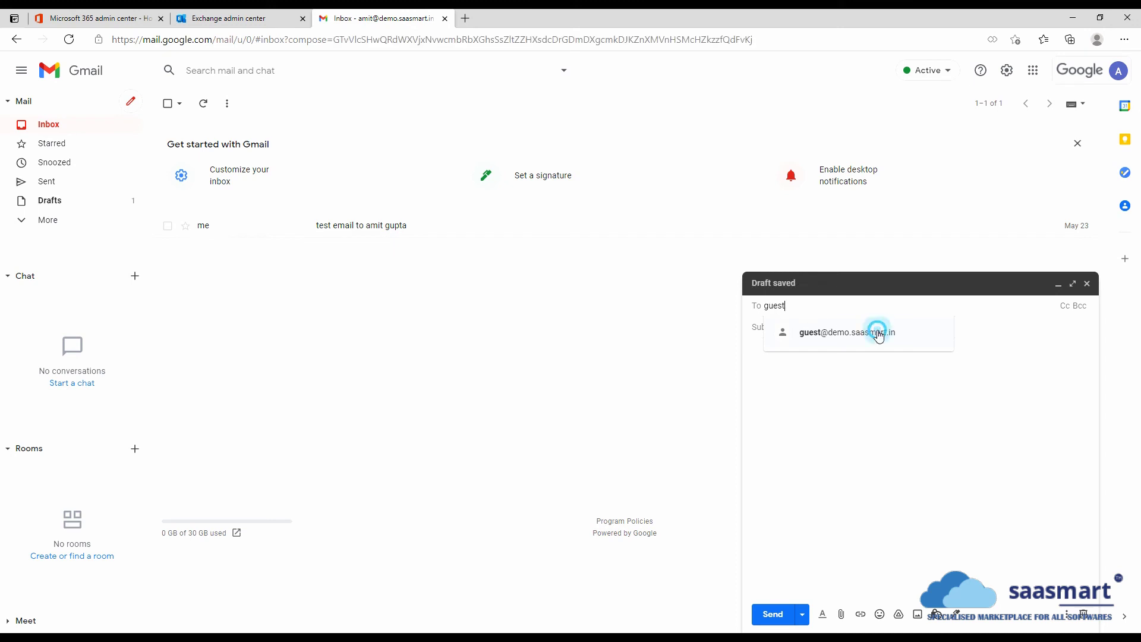
{"action": "left_click", "coordinate": [790, 327]}
{"action": "type", "text": "ca"}
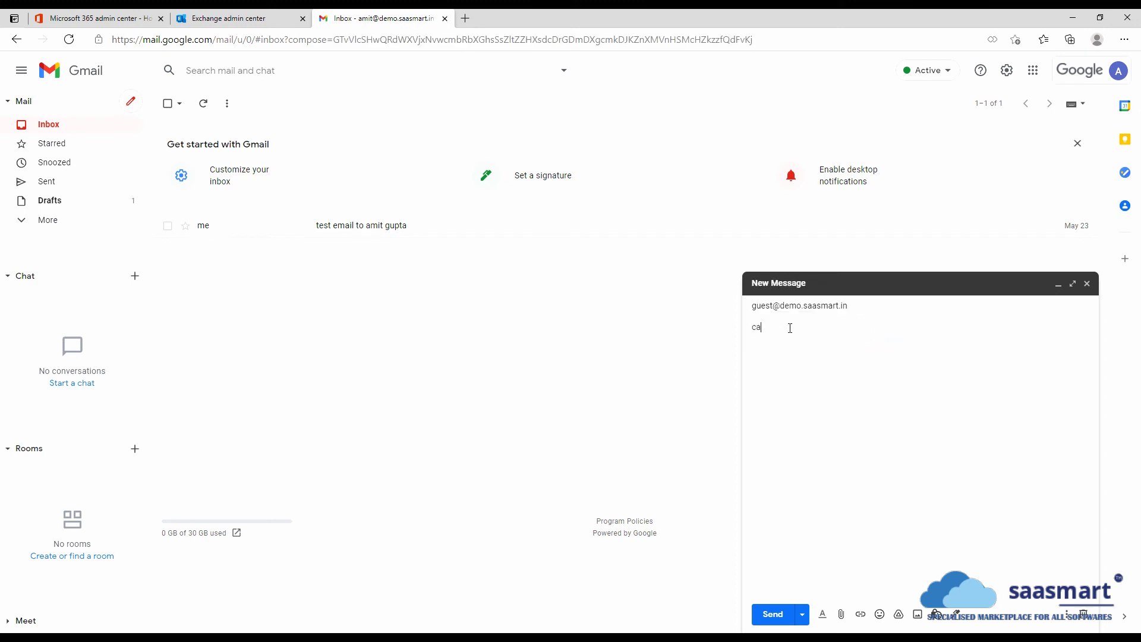
{"action": "type", "text": "tch all test"}
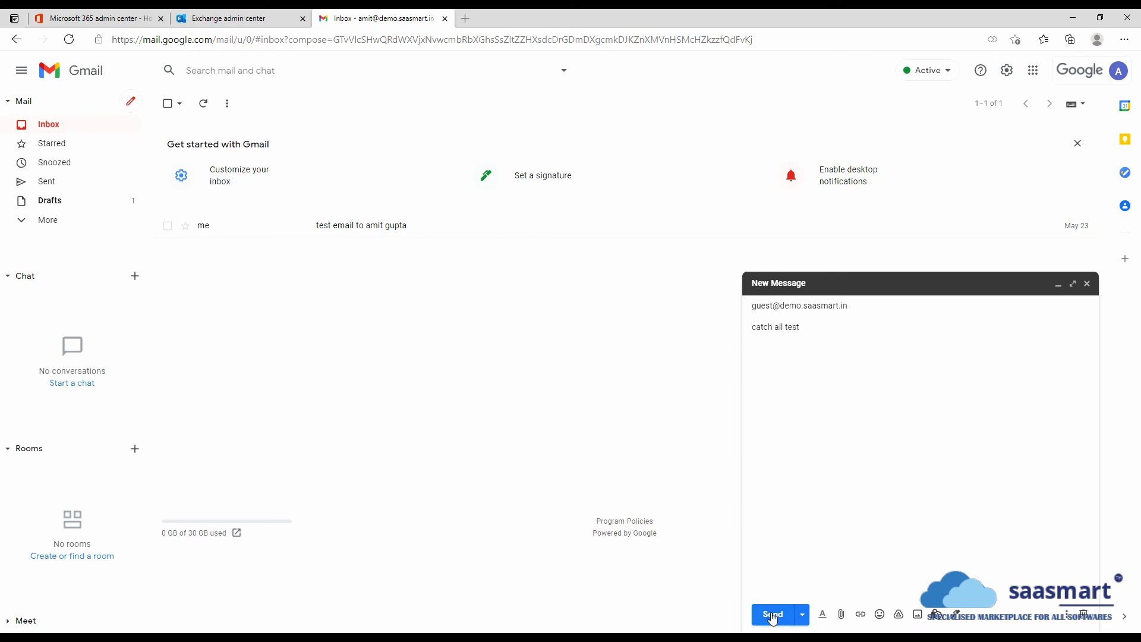
{"action": "left_click", "coordinate": [772, 614]}
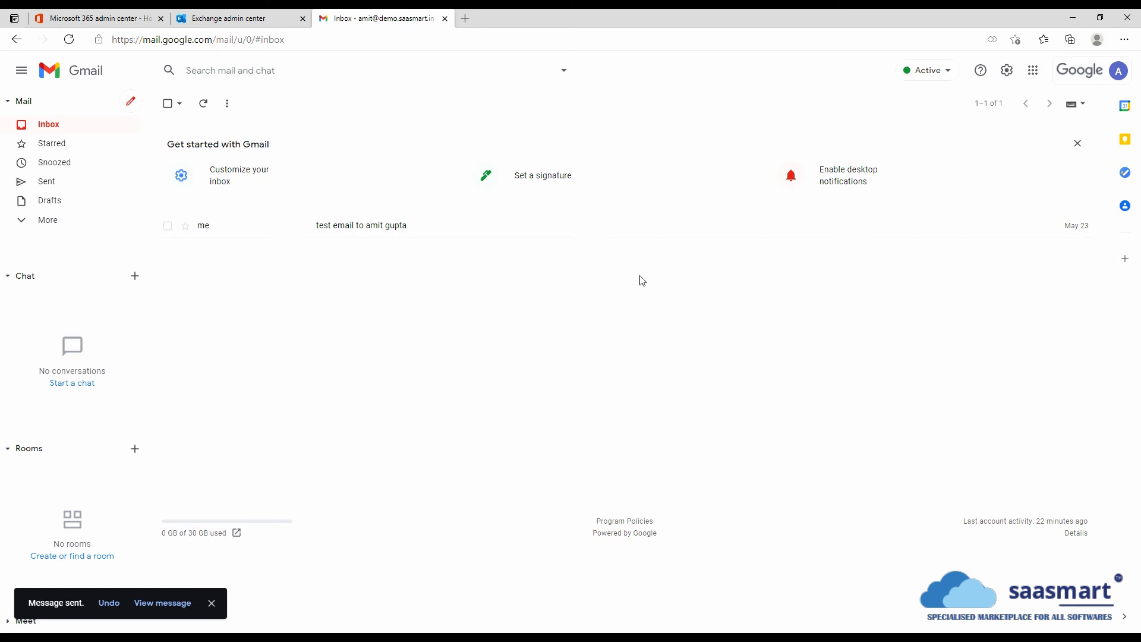
- Open Outlook from the admin center's app launcher and read the 'catch all test' message
{"action": "left_click", "coordinate": [95, 18]}
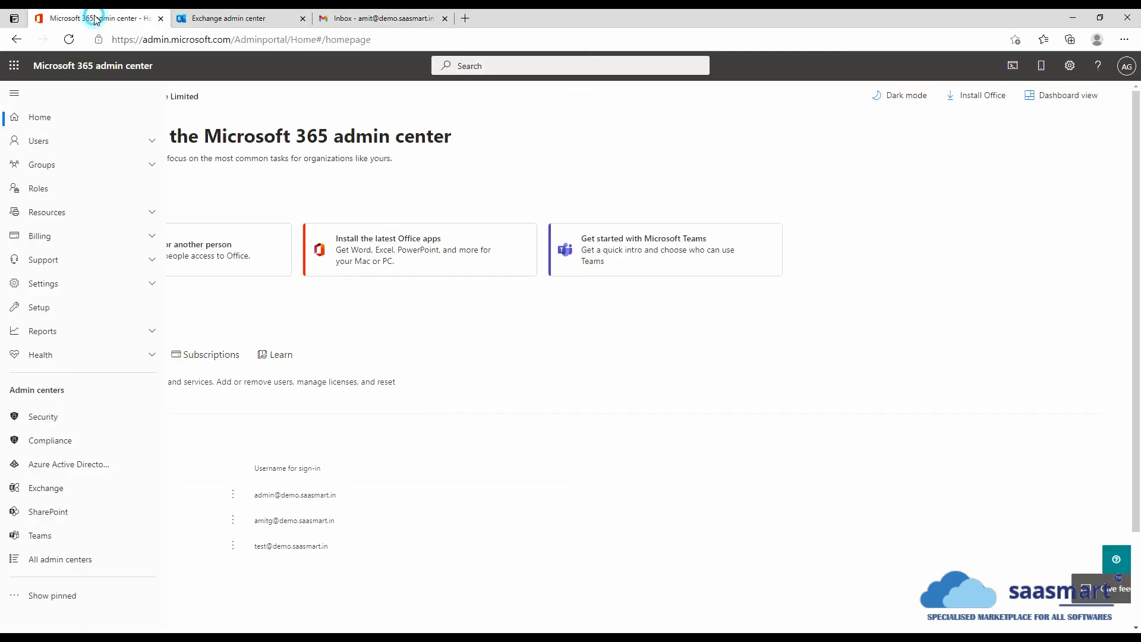
{"action": "left_click", "coordinate": [15, 66]}
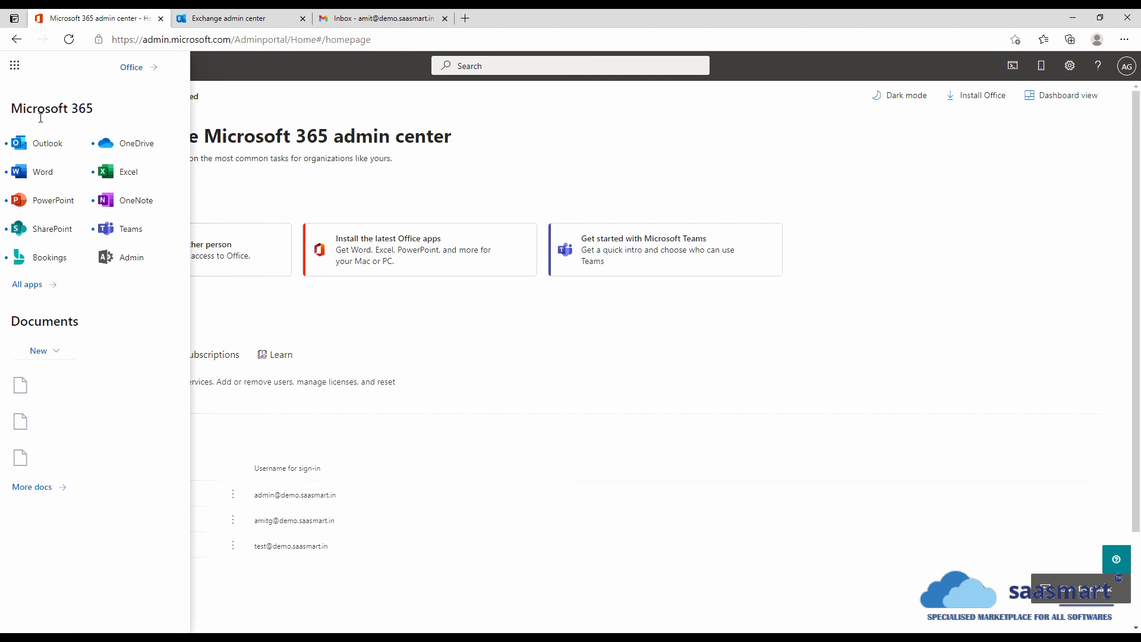
{"action": "left_click", "coordinate": [50, 147]}
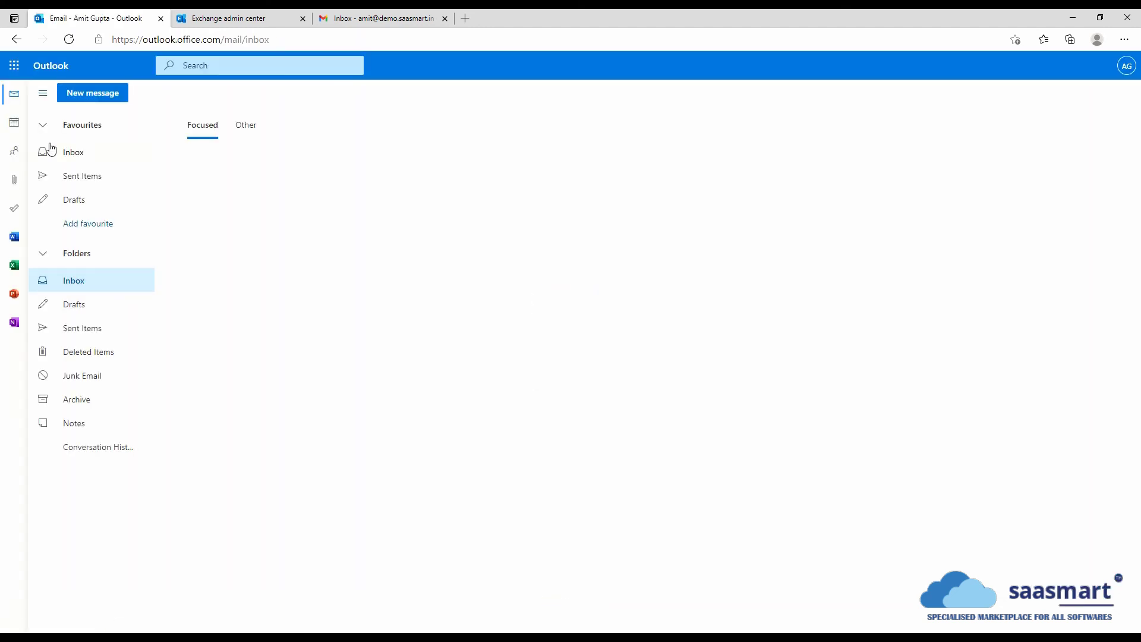
{"action": "left_click", "coordinate": [66, 162]}
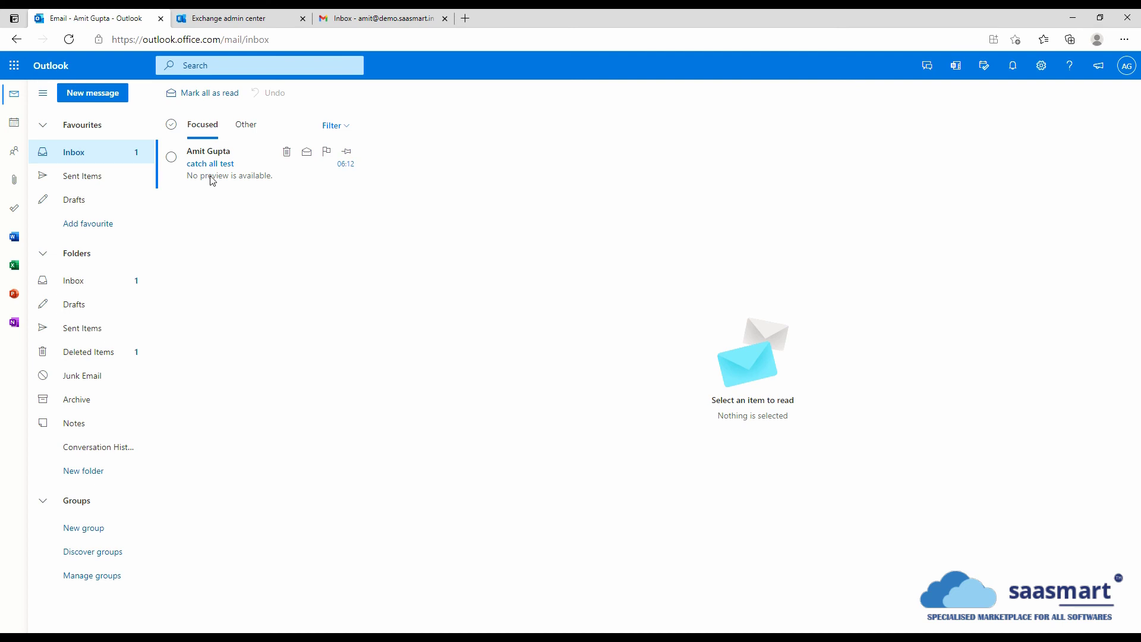
{"action": "left_click", "coordinate": [259, 164]}
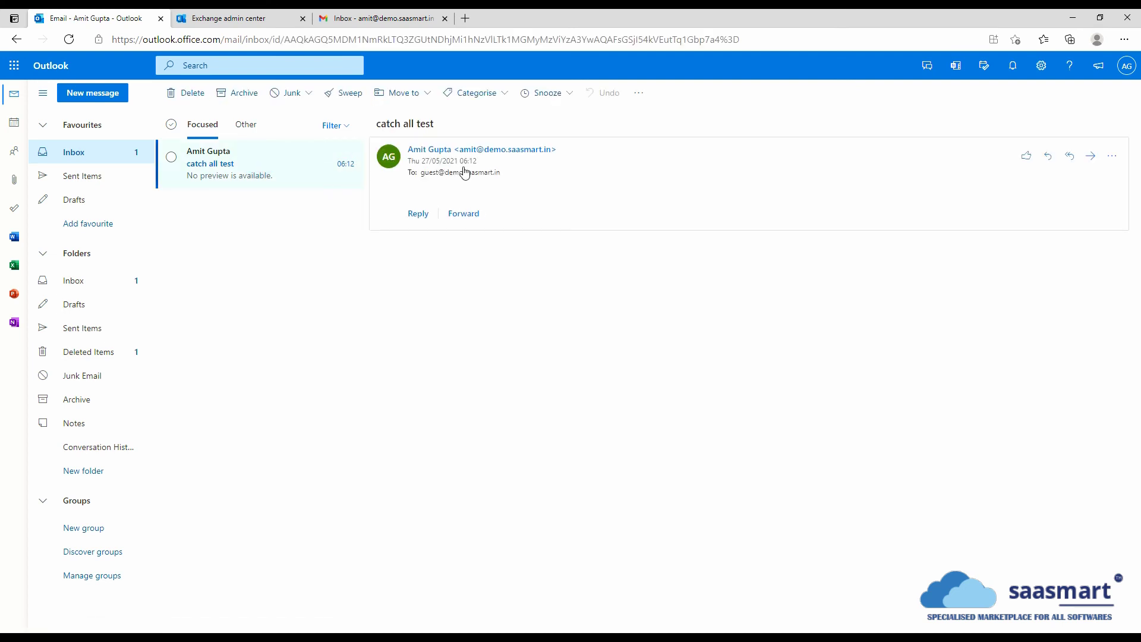